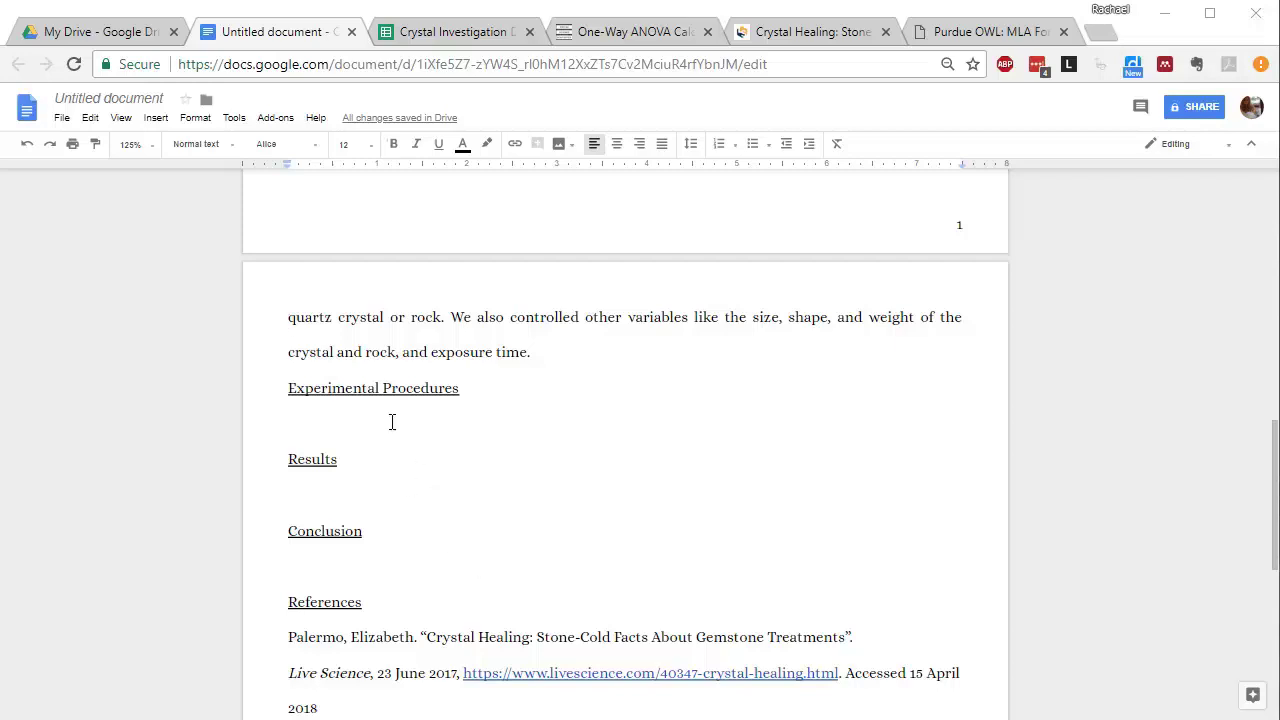
- Put the cursor on the blank line under the Experimental Procedures heading
click(355, 424)
click(362, 418)
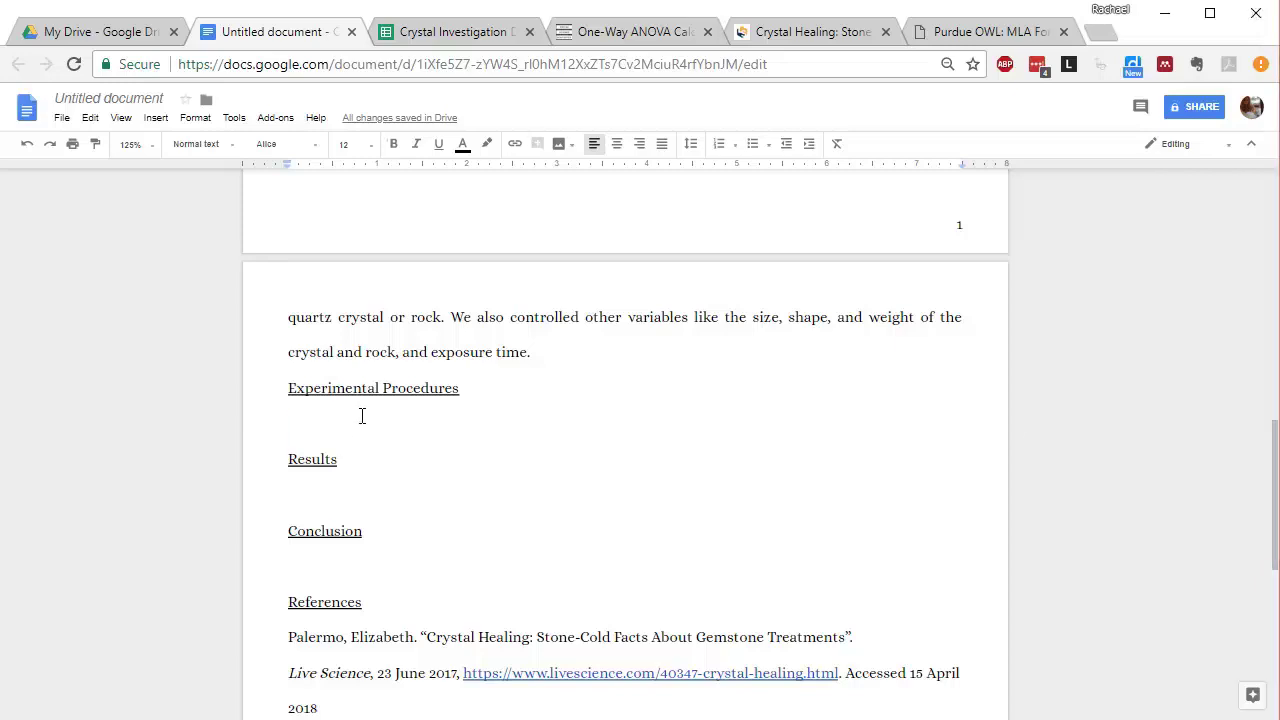
- Paste the italic Materials heading and its five numbered items, ending with 'Table with two chairs'
text(Materials 1 inch square rose quartz 1 inch square rock 1 blindfold Stopwatch Table with two chairs)
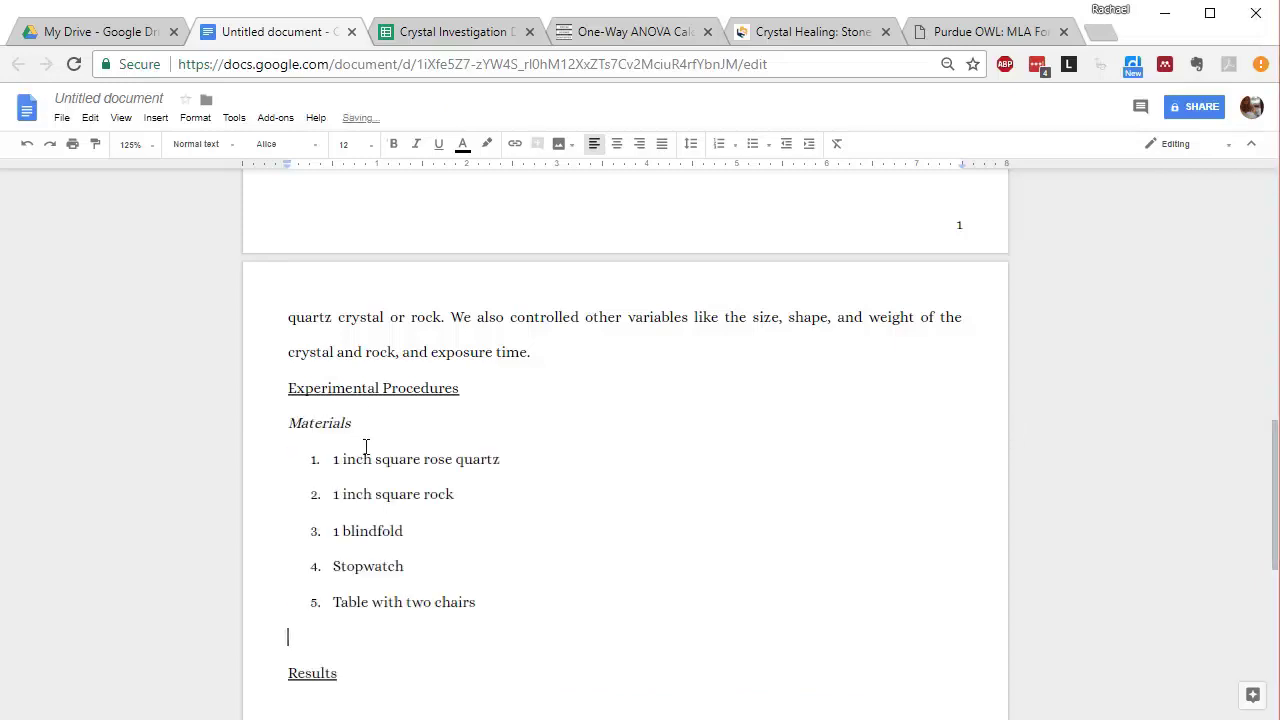
scroll(350, 431, down, 1)
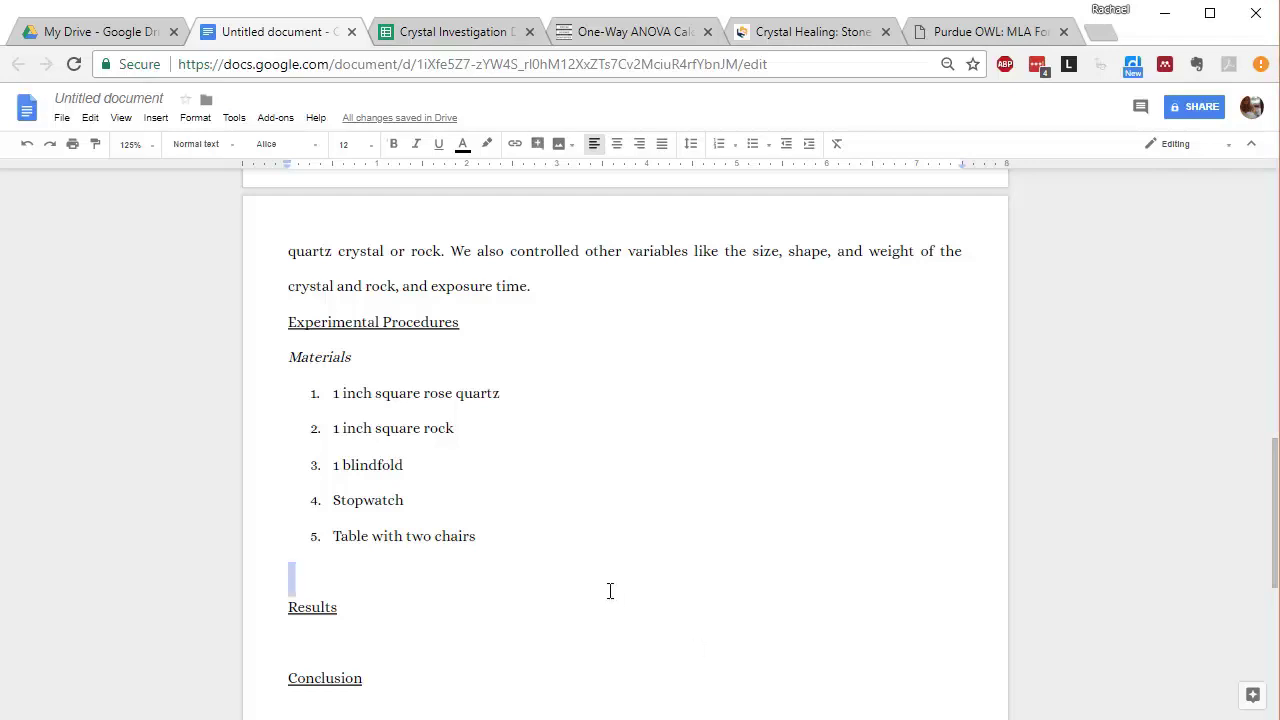
text(Variables Dependent Variable: Subject-reported mood Independent Variable: Exposure to rose quartz Controlled Variables: Exposure time, size, shape, and weight of rose quartz and control rock)
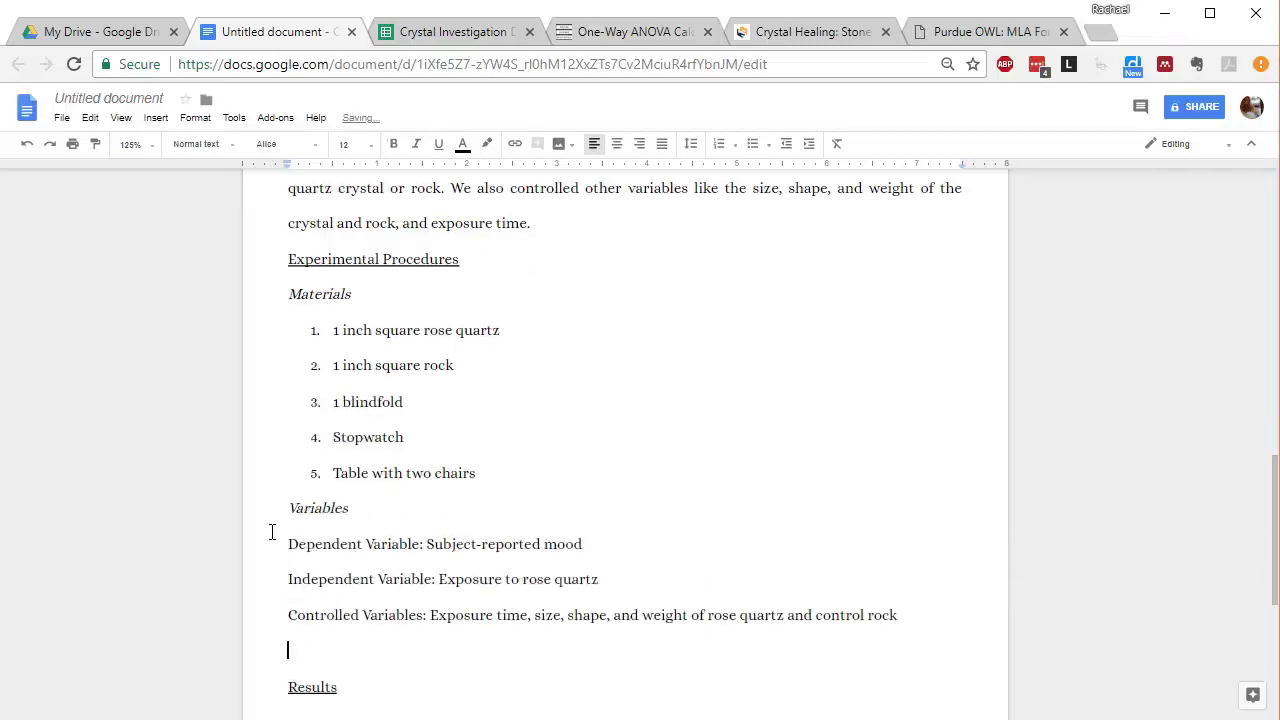
click(287, 510)
scroll(375, 535, down, 2)
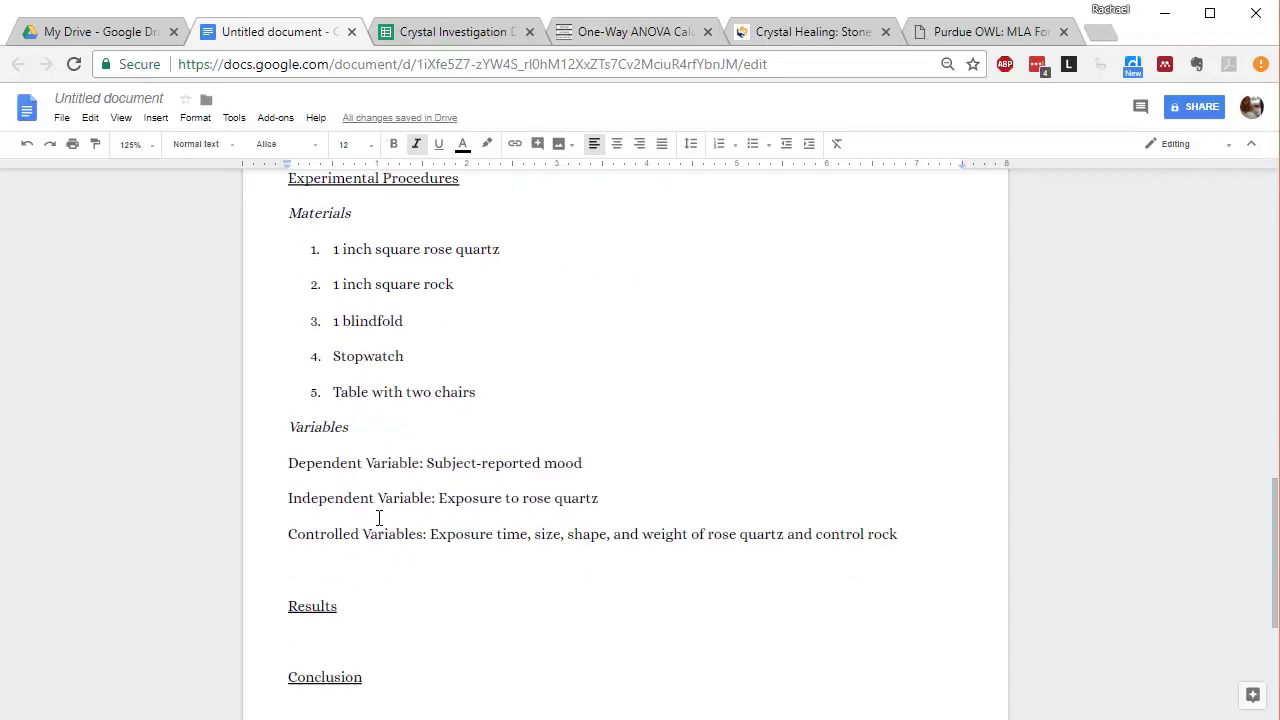
scroll(364, 391, up, 1)
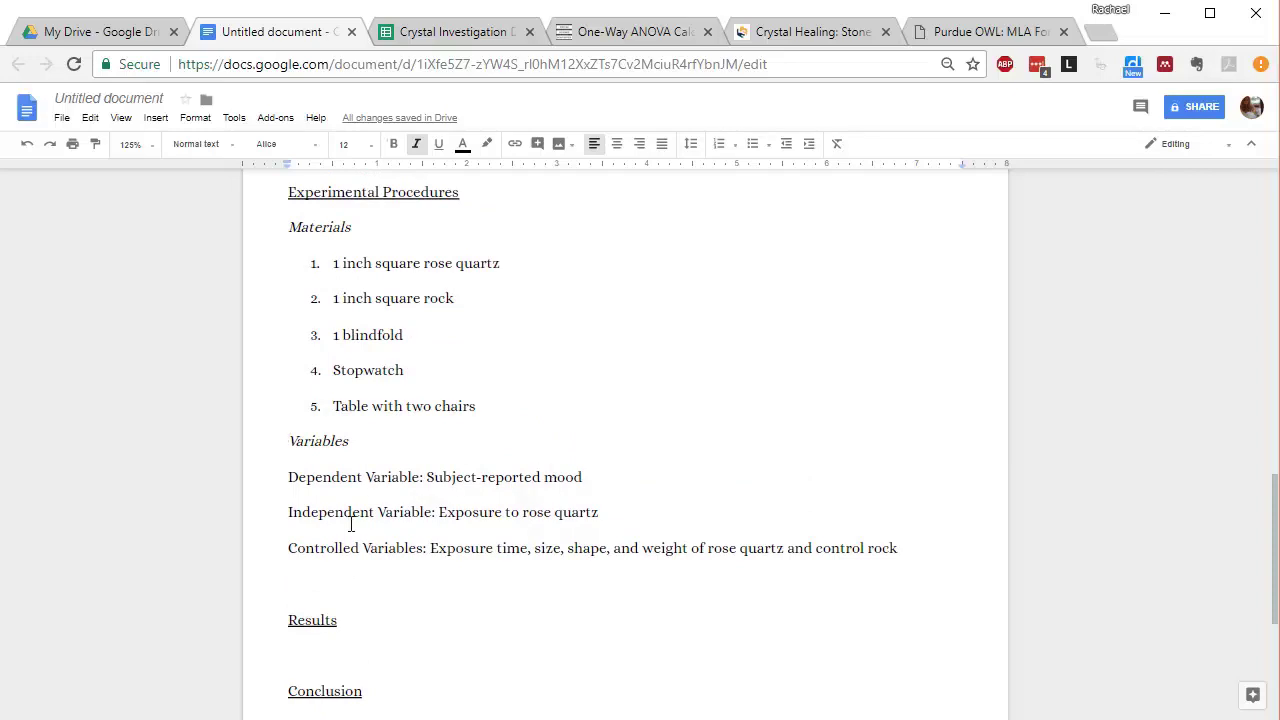
click(358, 588)
- Paste the italic Procedures heading and numbered steps above Results, starting 'Gather necessary materials in an empty room'
drag(383, 583, 334, 589)
click(192, 592)
key(ctrl+v)
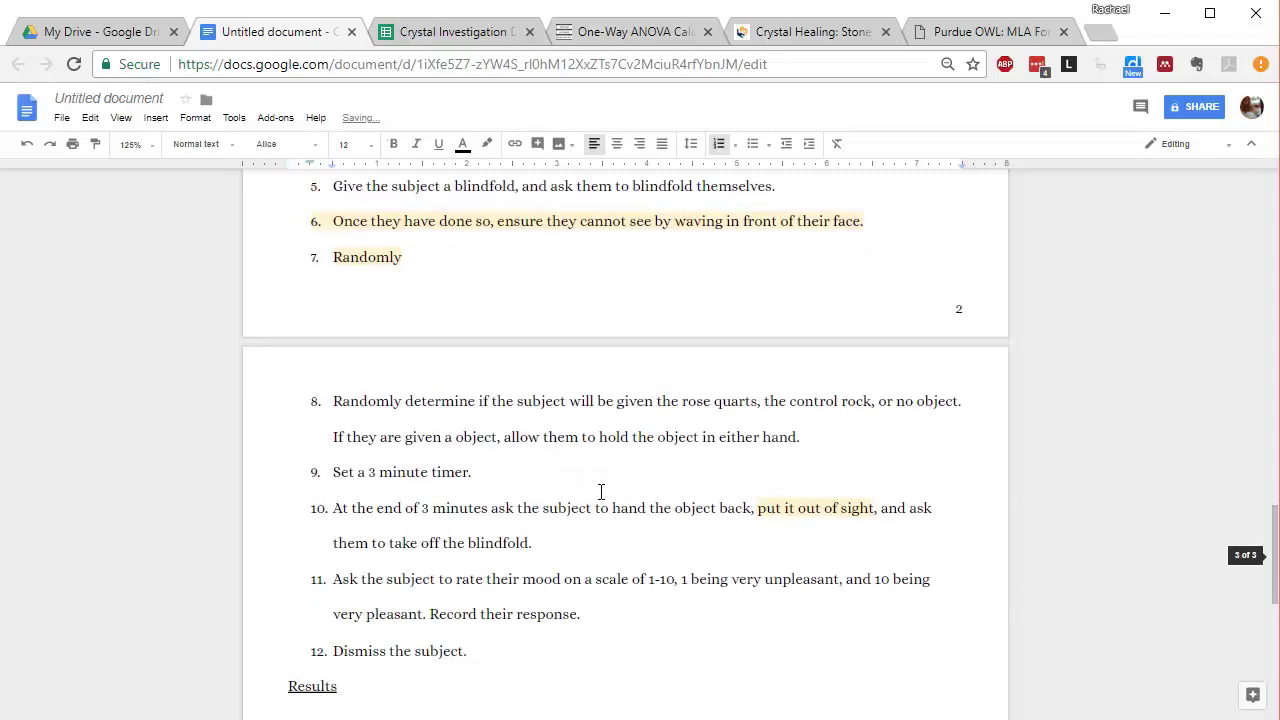
scroll(597, 491, up, 5)
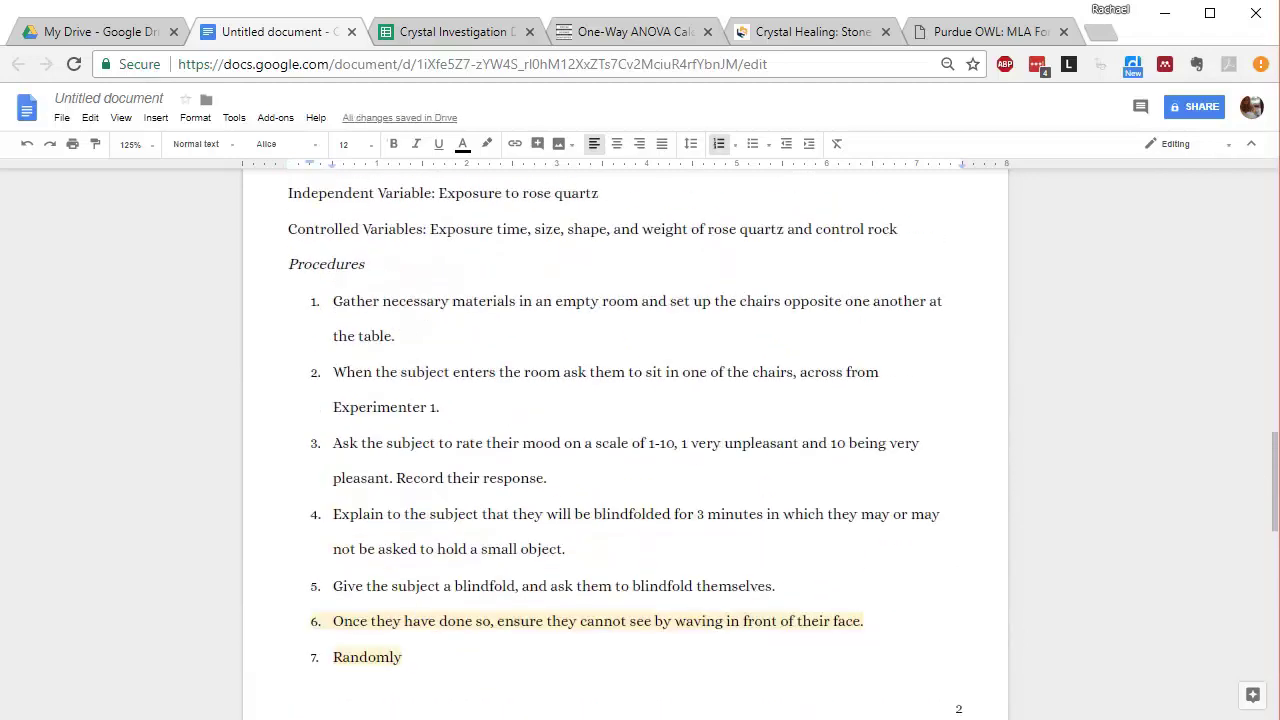
key(alt+Tab)
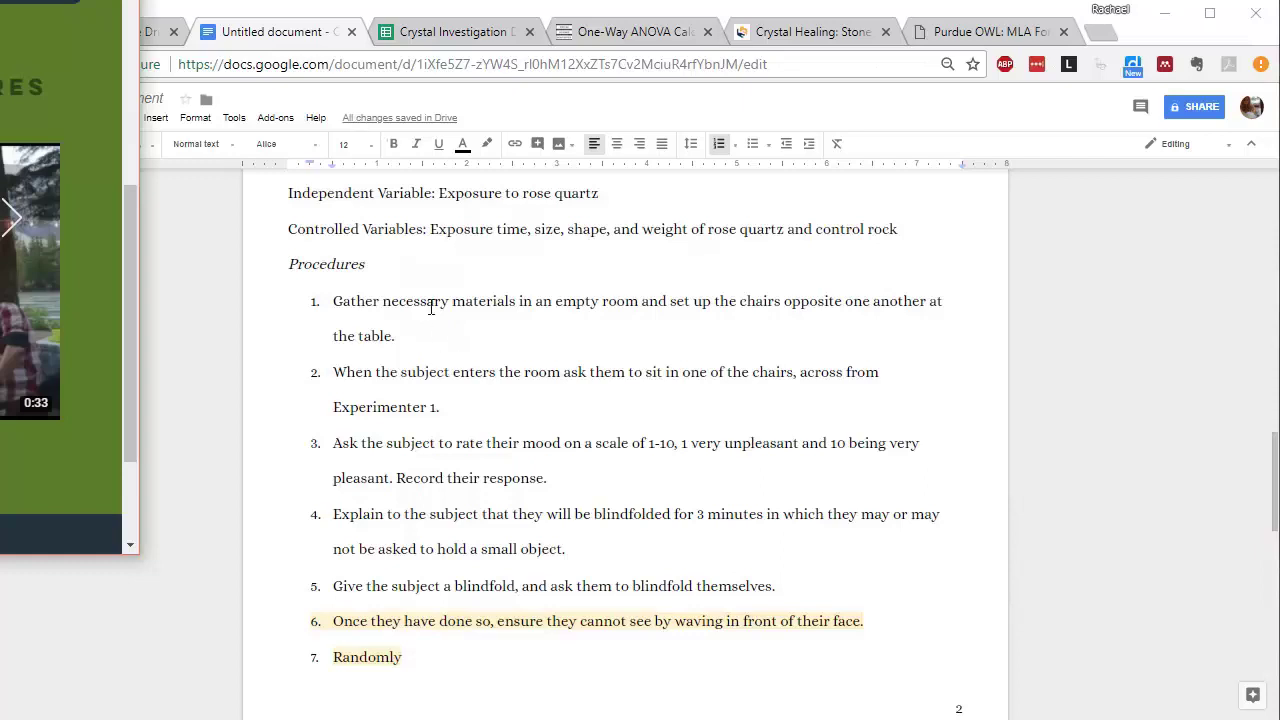
scroll(414, 368, down, 1)
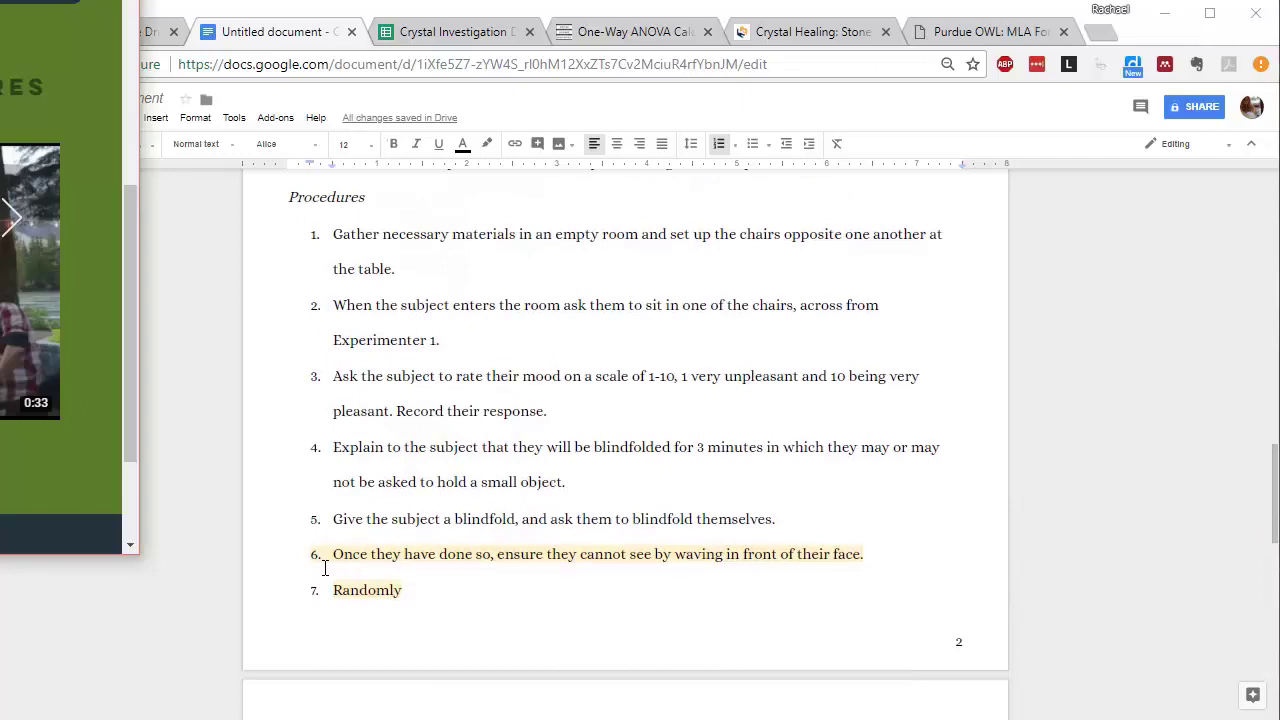
- Undo the accidental text move, then delete the stray one-word 'Randomly' step 7
click(446, 630)
scroll(436, 615, down, 2)
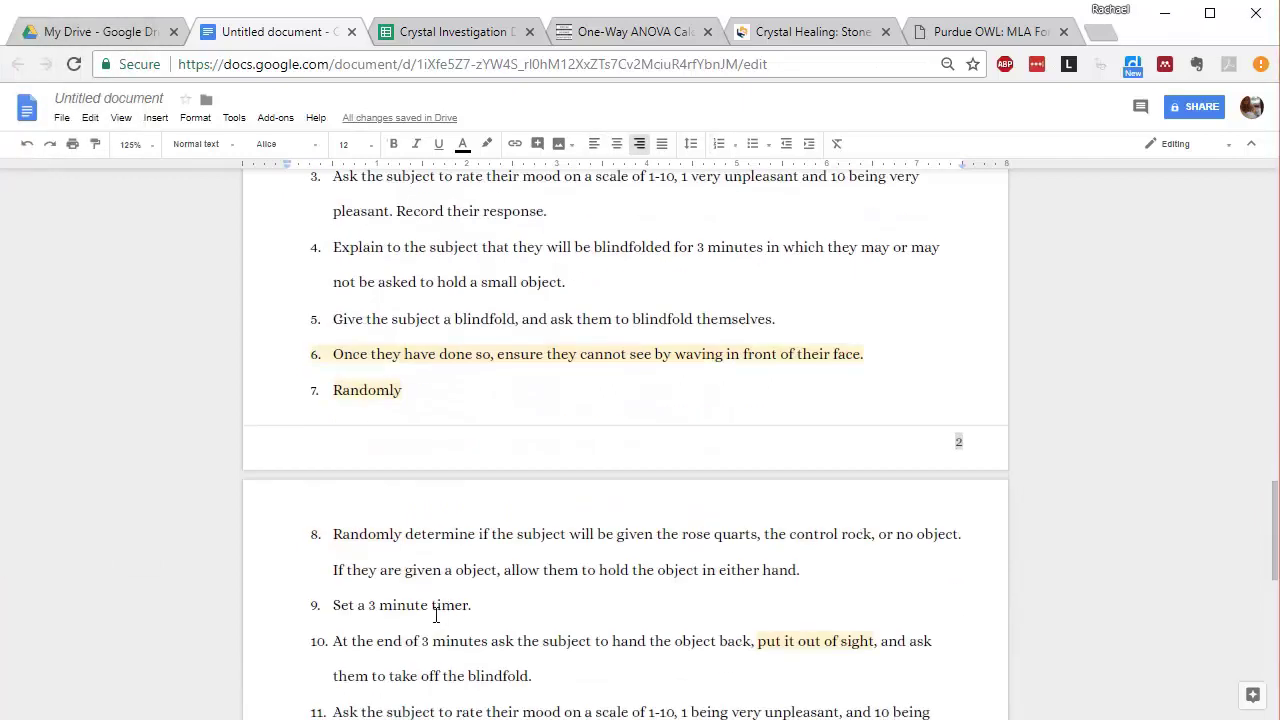
click(420, 388)
drag(420, 388, 383, 389)
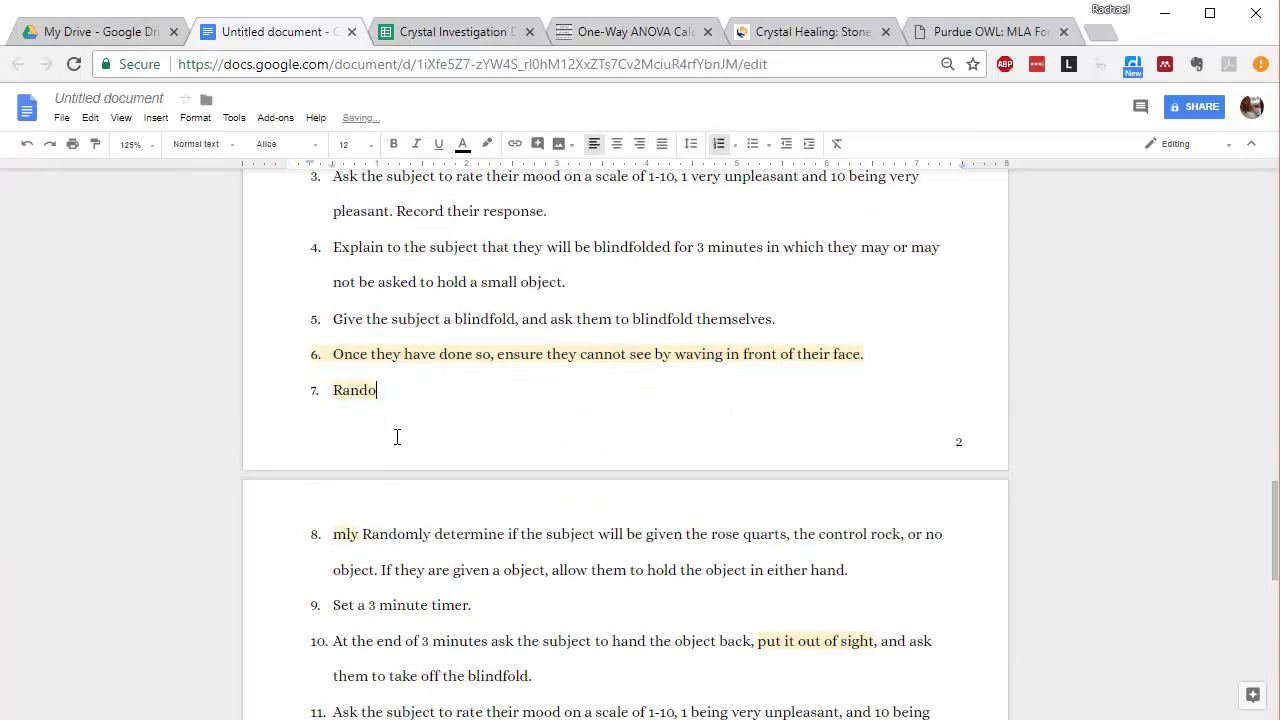
key(ctrl+z)
click(463, 409)
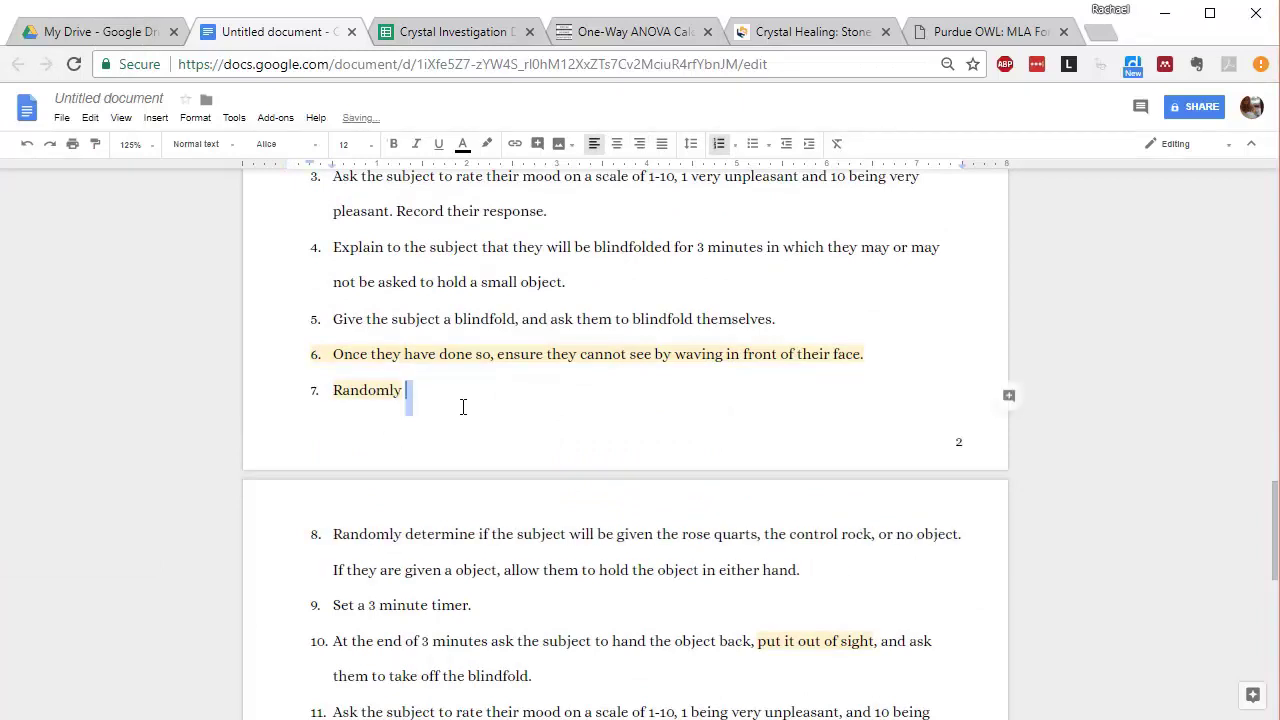
drag(375, 399, 304, 398)
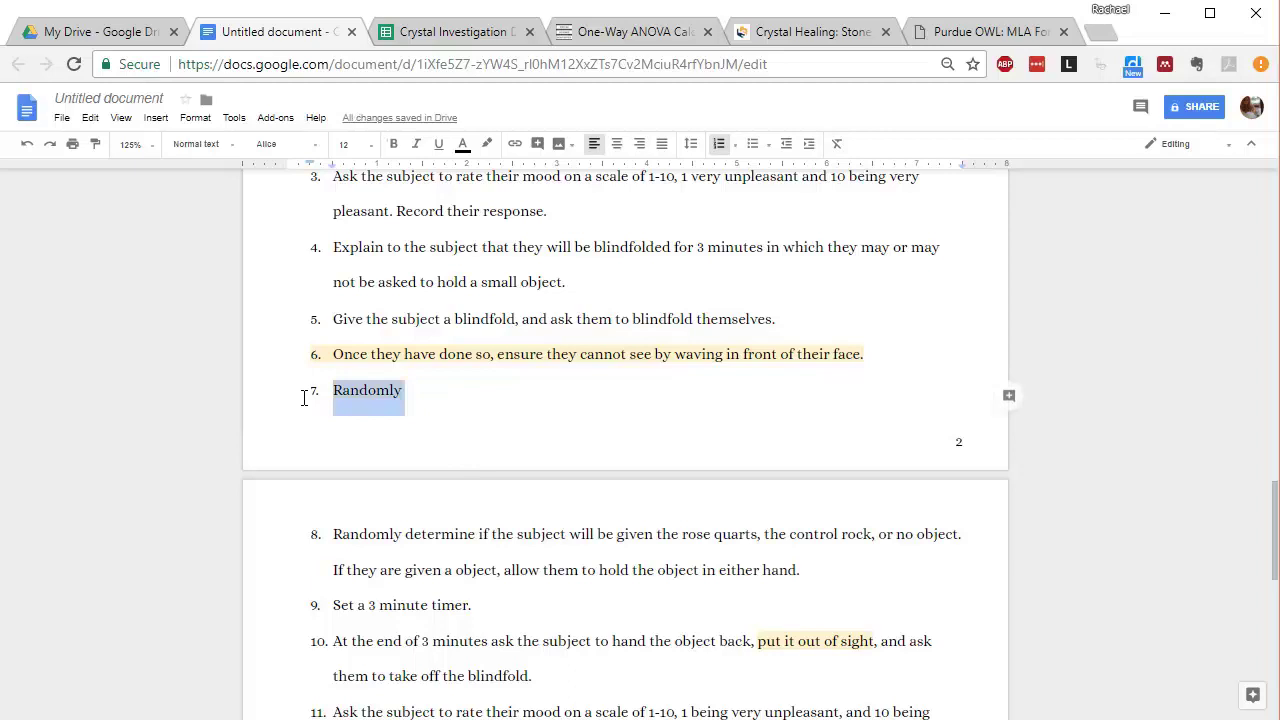
key(BackSpace)
key(BackSpace)
key(BackSpace)
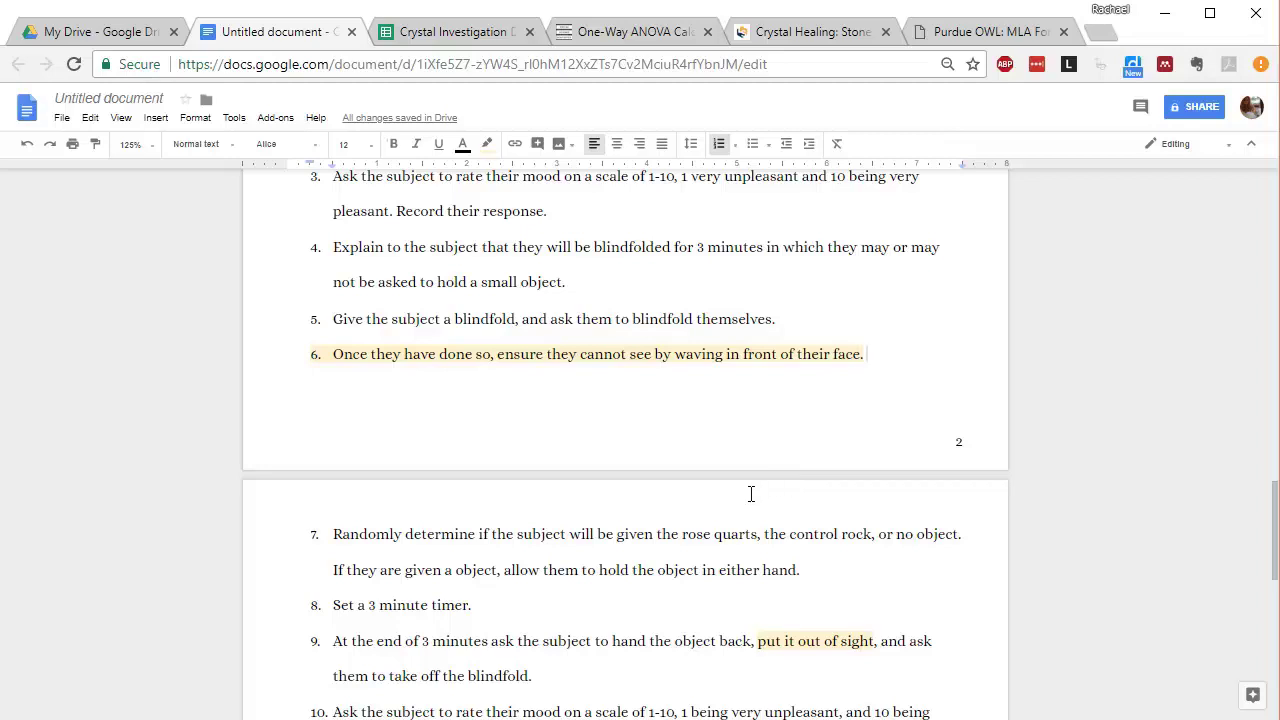
scroll(729, 536, down, 4)
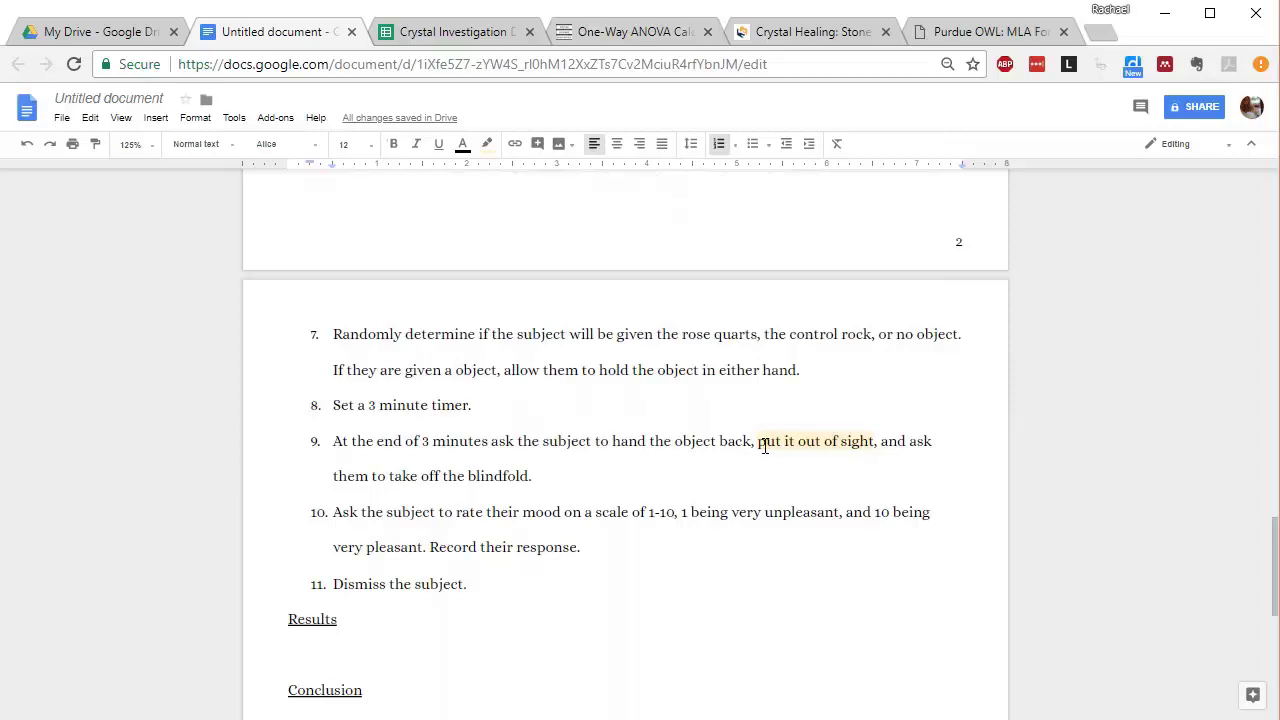
drag(759, 444, 872, 449)
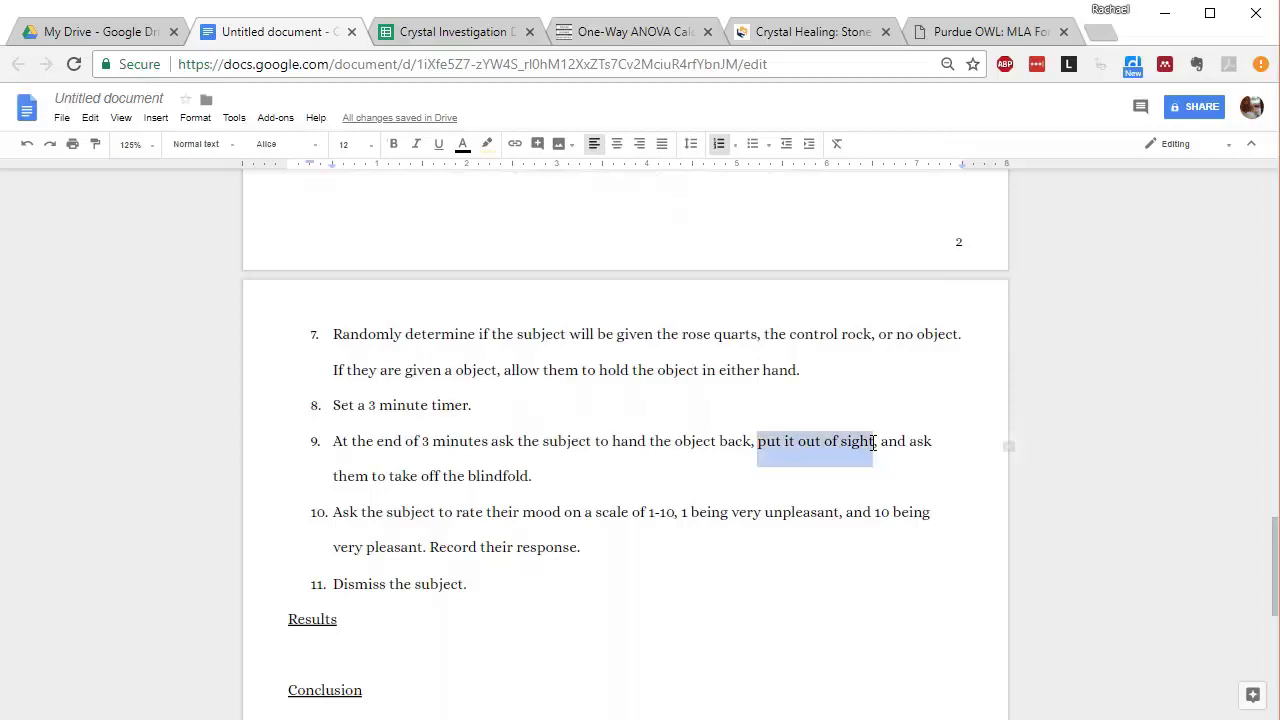
click(704, 480)
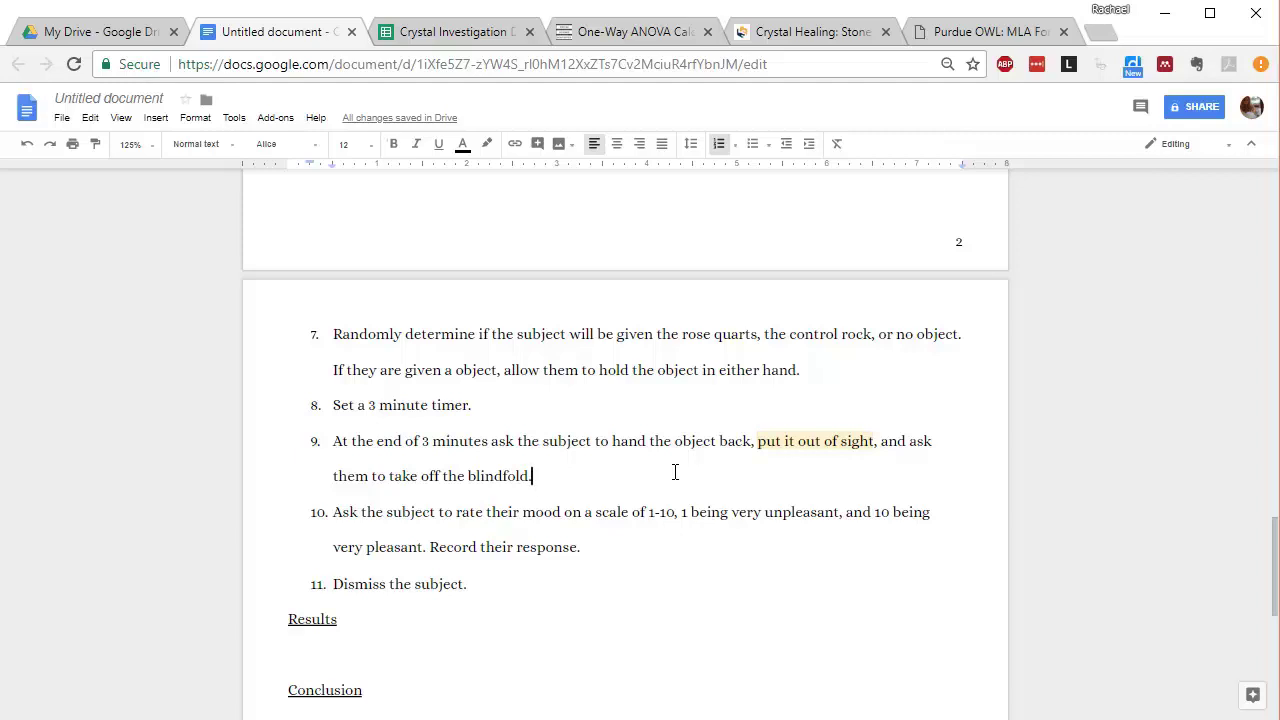
scroll(675, 472, up, 1)
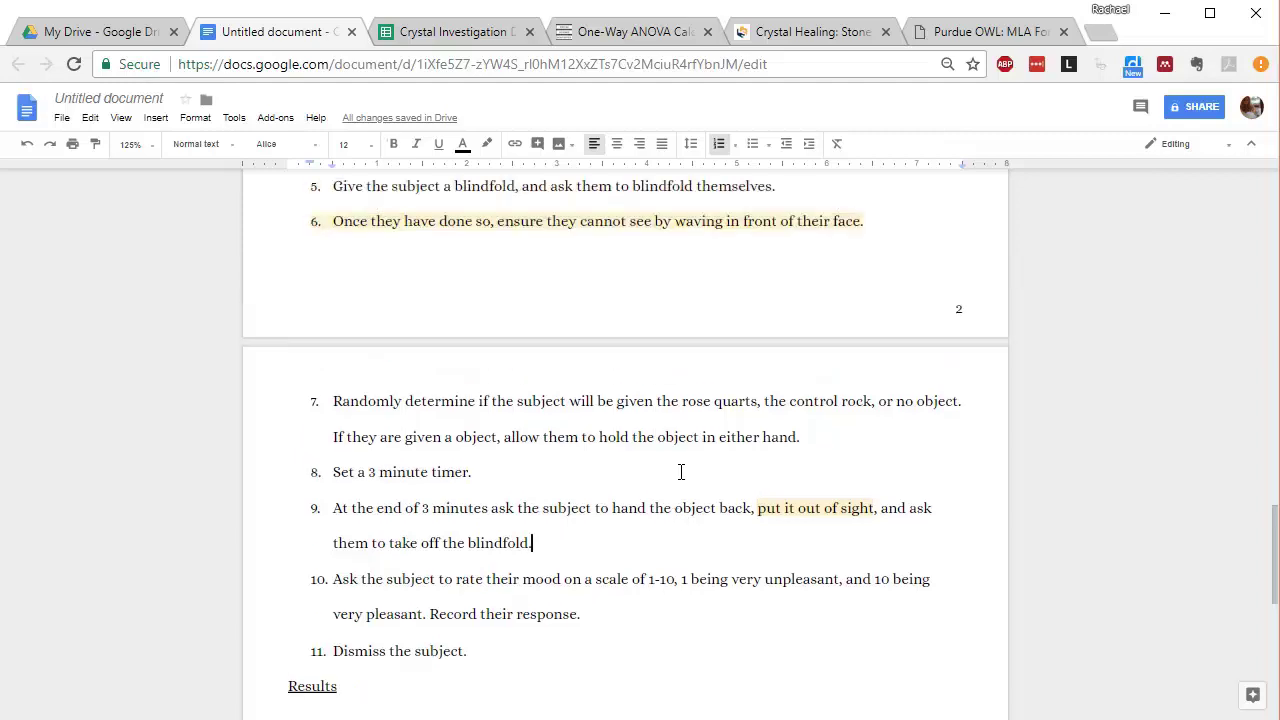
scroll(666, 520, up, 3)
scroll(662, 515, up, 2)
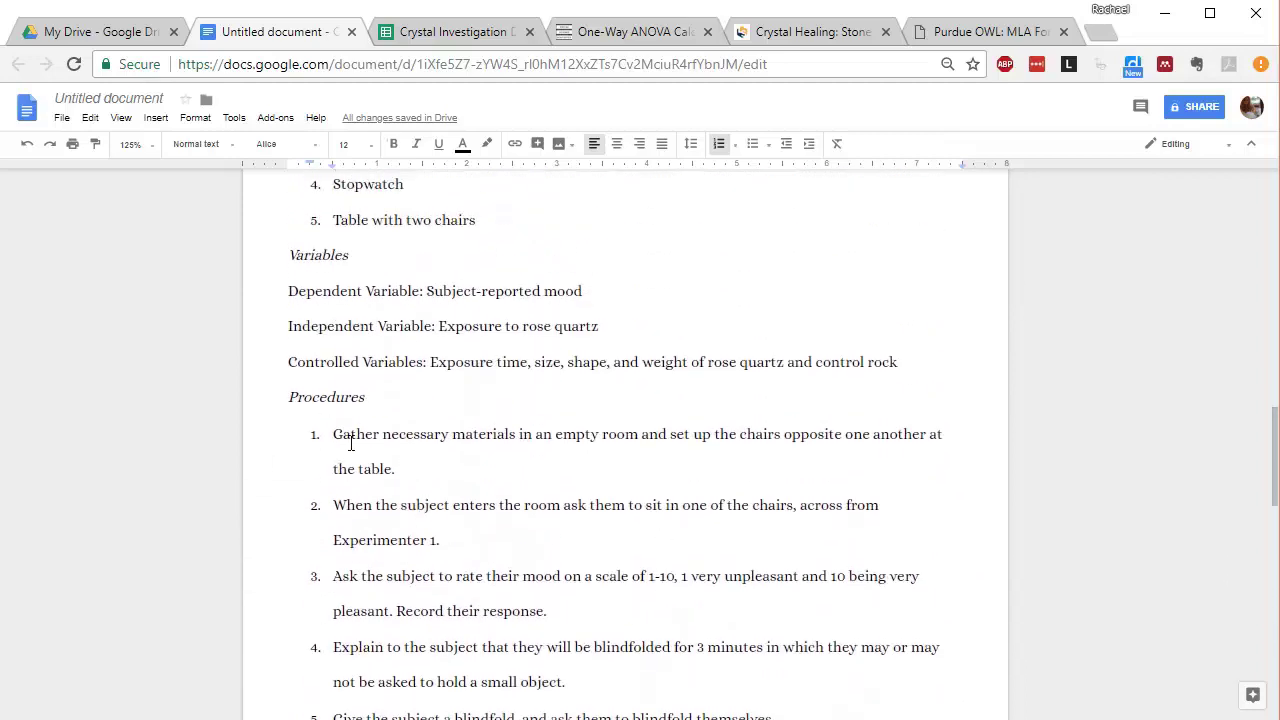
scroll(340, 434, down, 4)
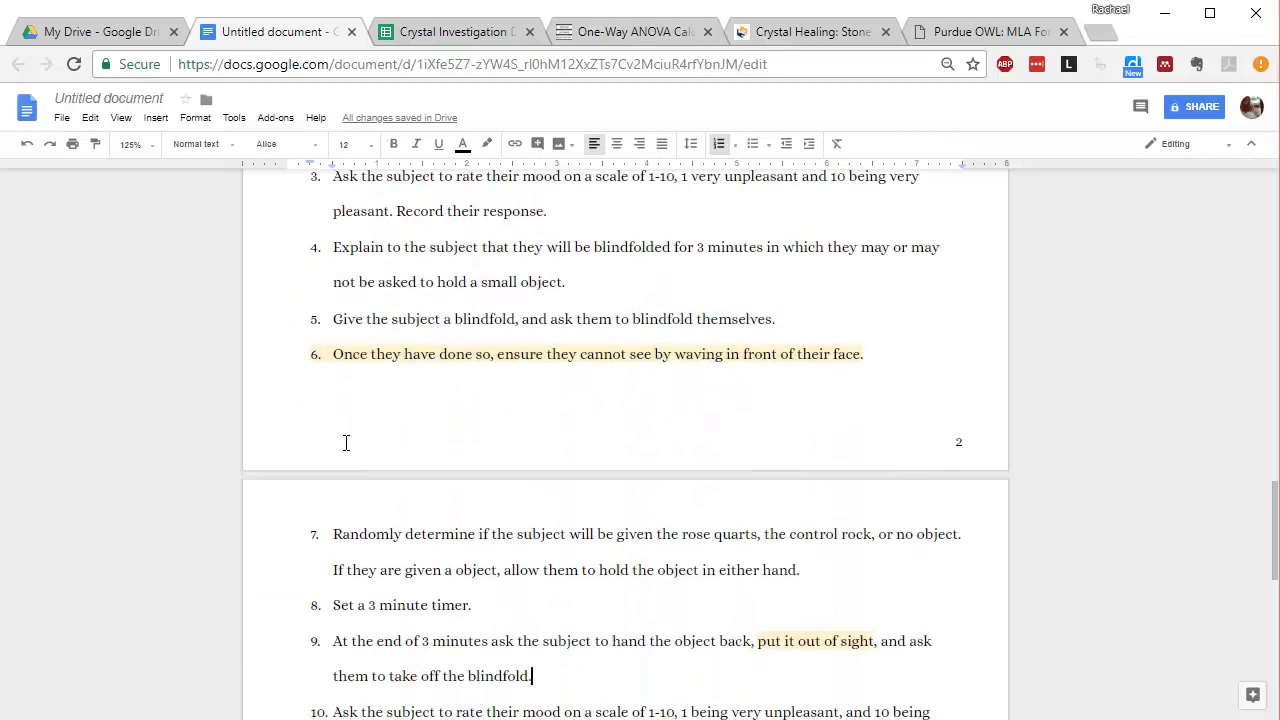
scroll(346, 443, down, 1)
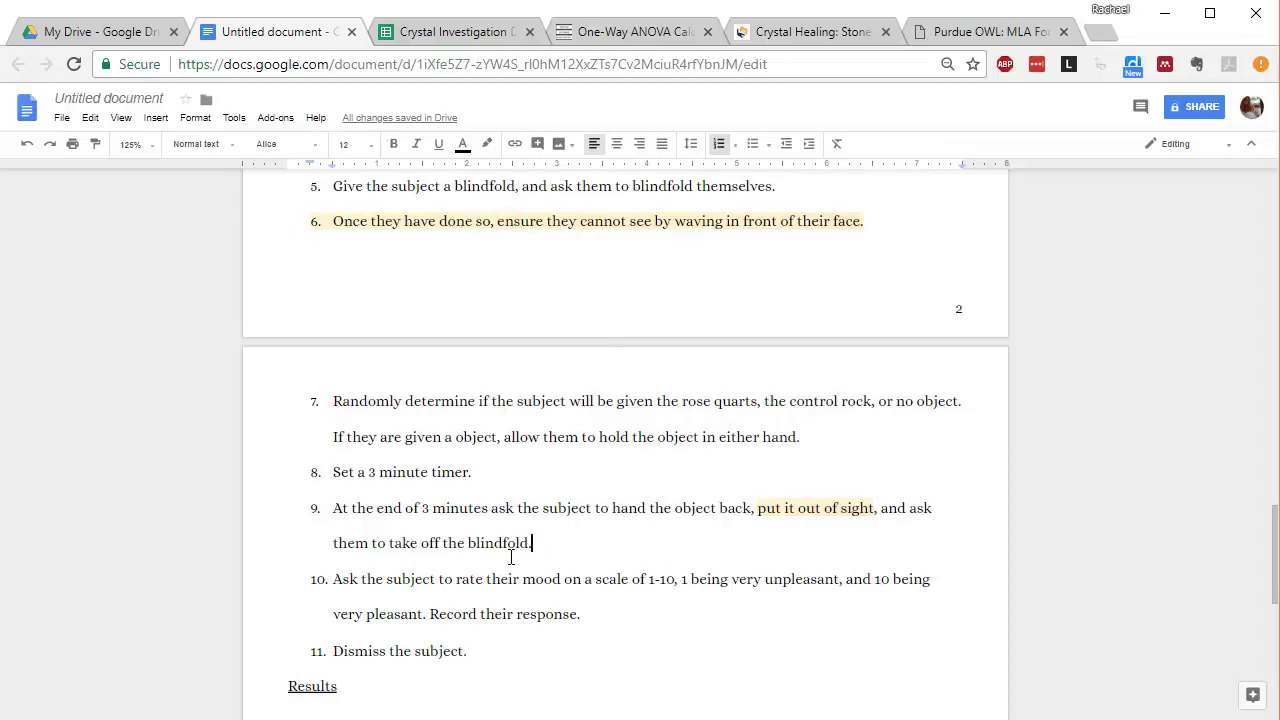
scroll(529, 570, down, 1)
scroll(529, 570, up, 2)
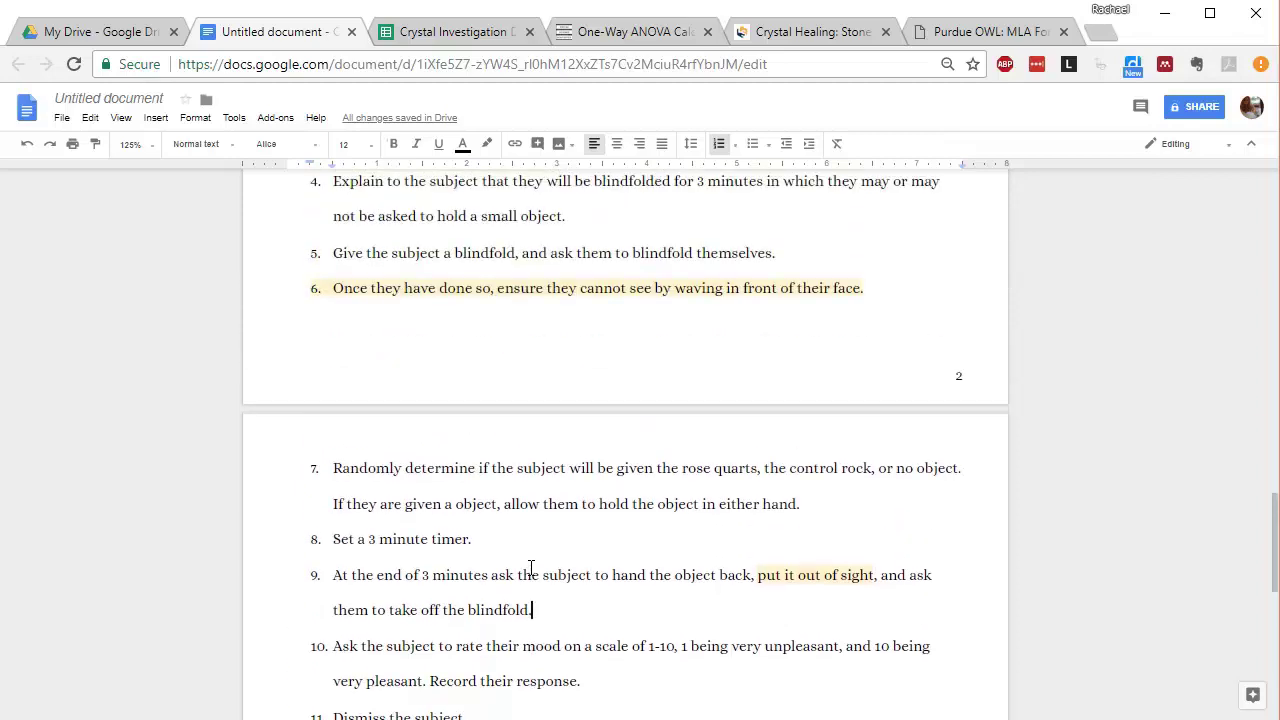
scroll(530, 569, down, 1)
scroll(481, 627, down, 2)
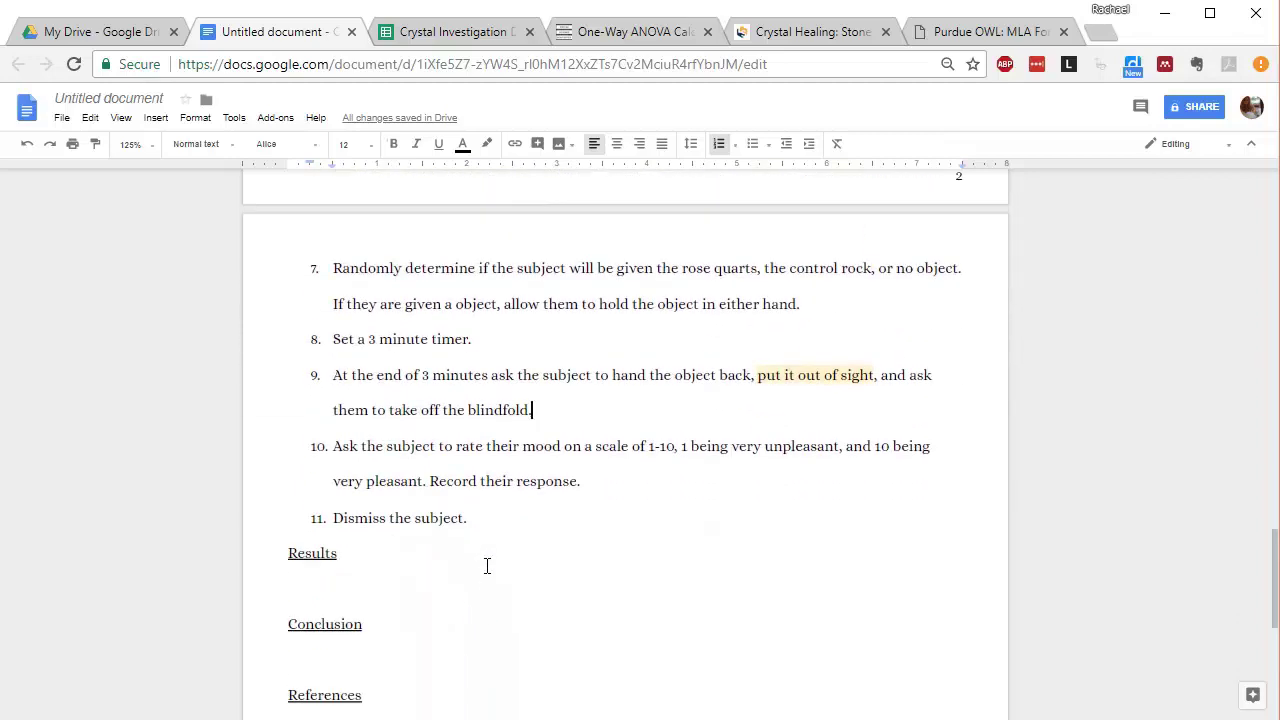
scroll(463, 531, up, 6)
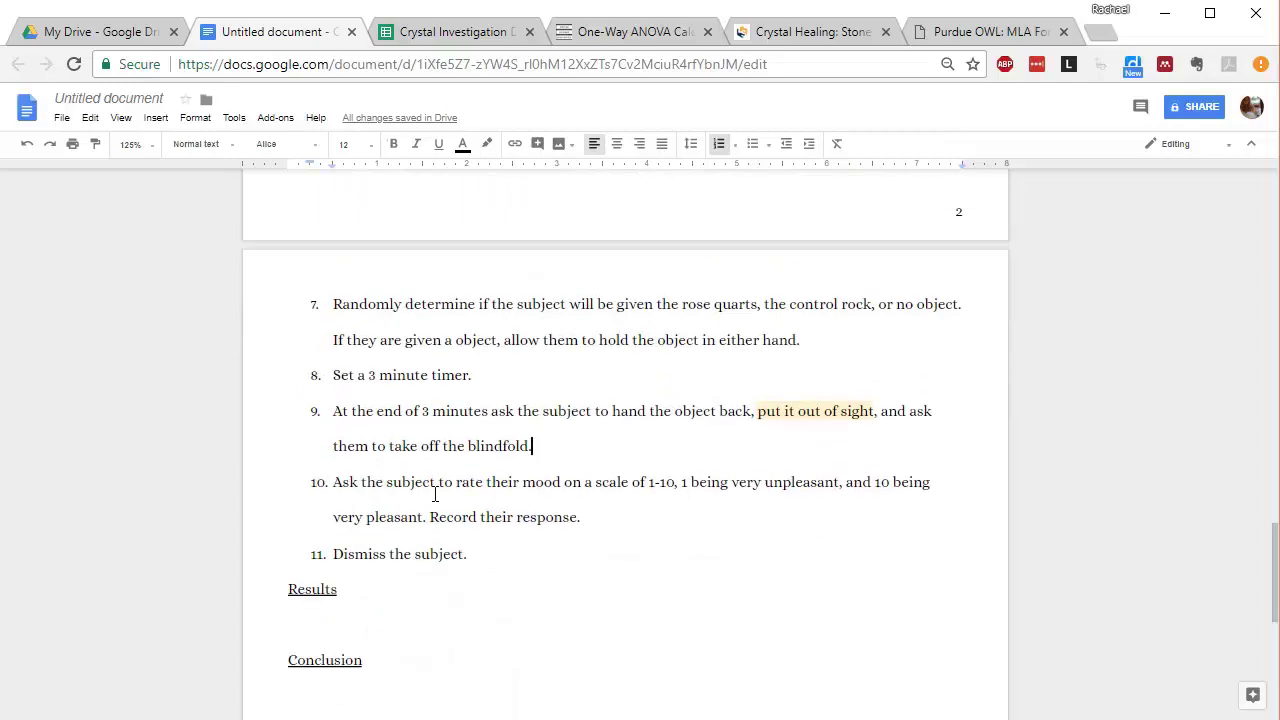
scroll(551, 511, up, 2)
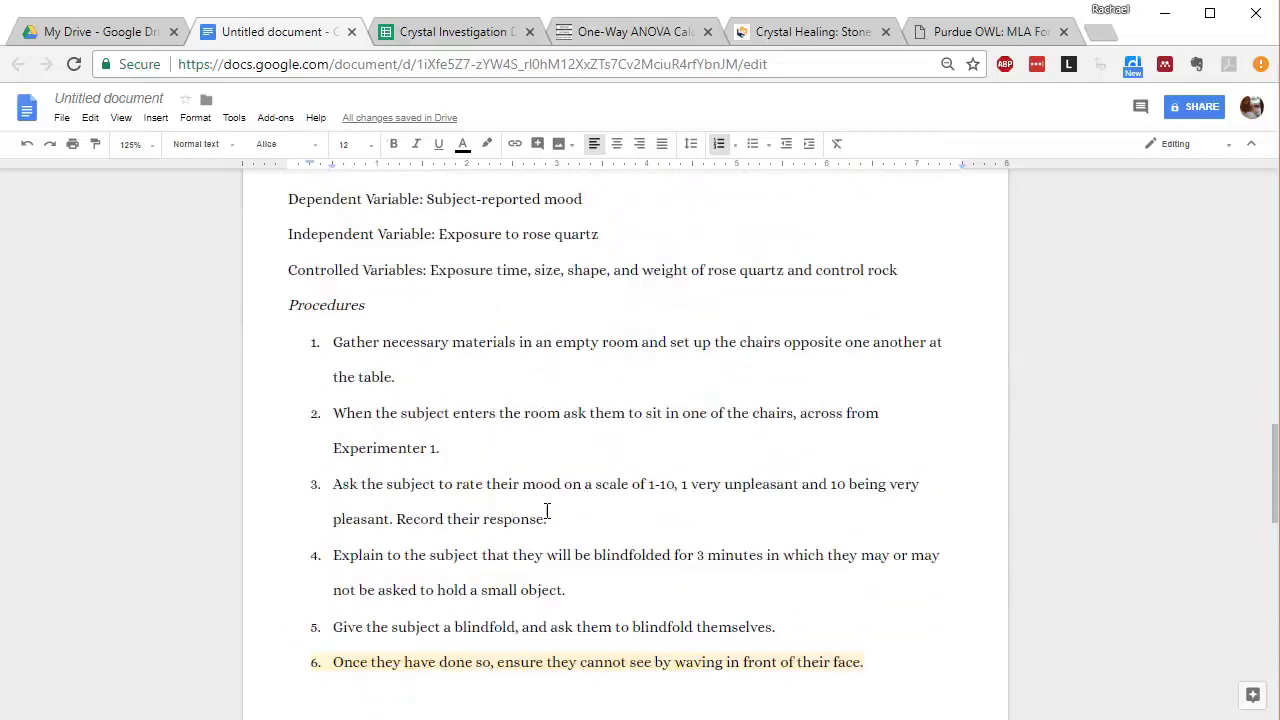
scroll(546, 514, down, 7)
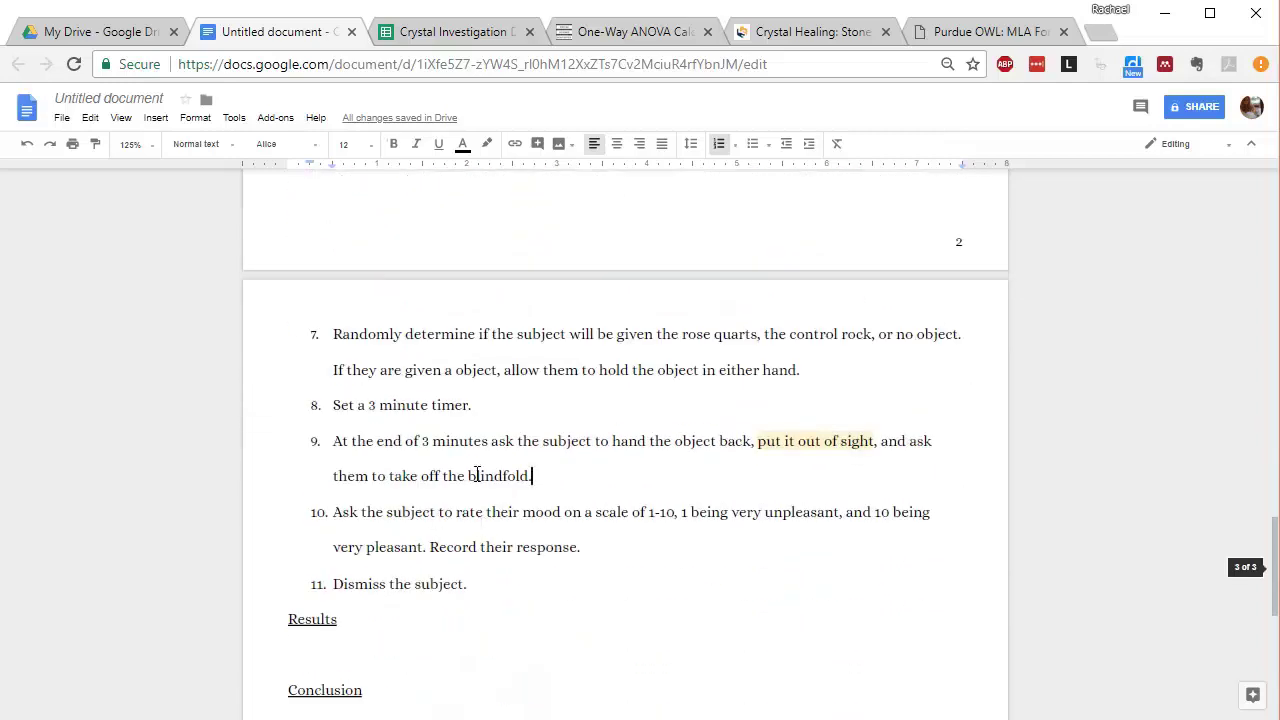